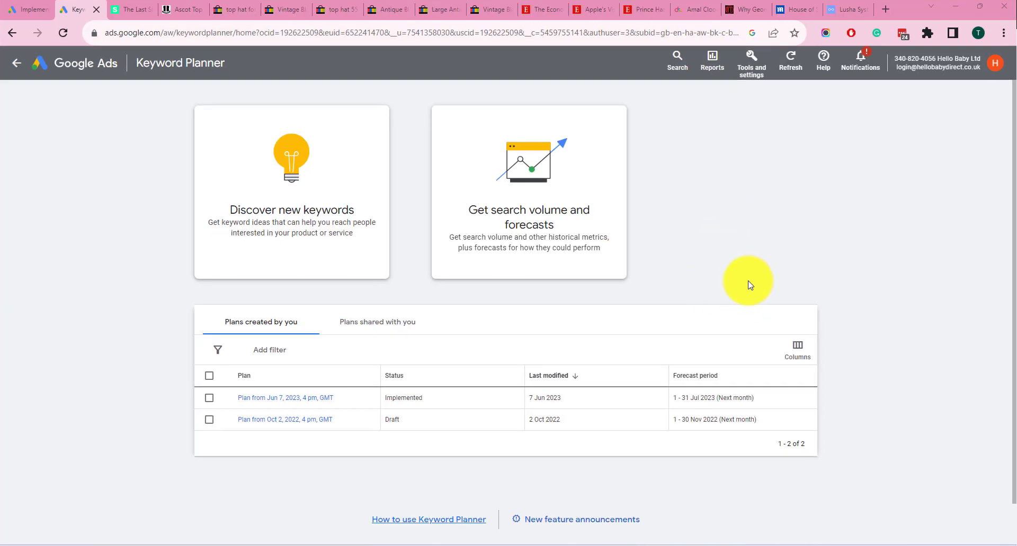
left_click(752, 60)
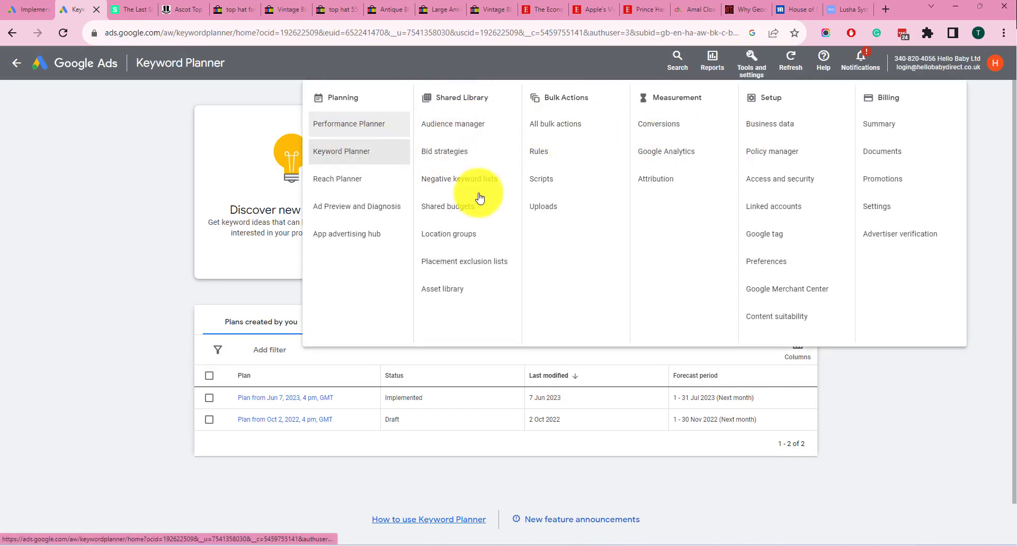
left_click(940, 461)
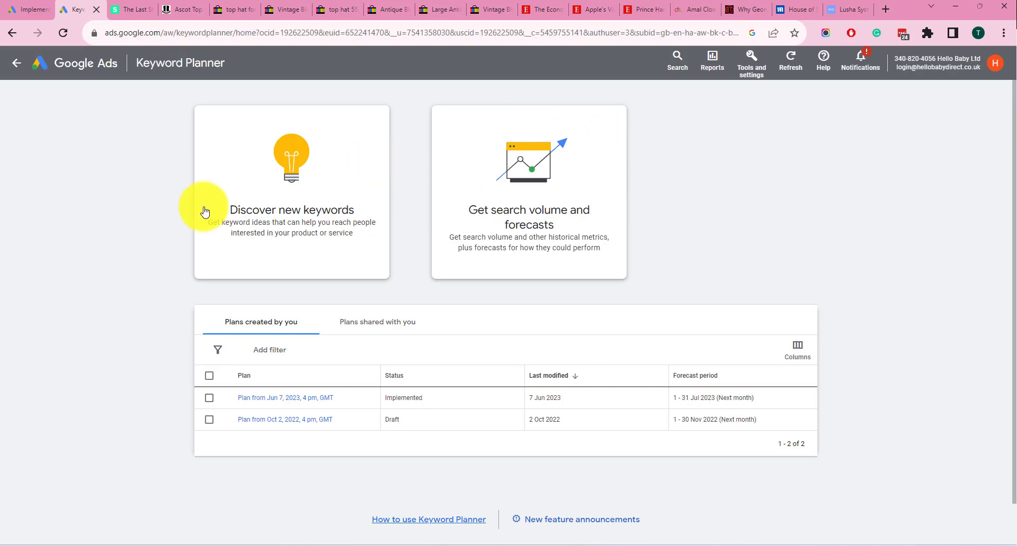
Discover new keyword ideas for "pizza delivery" with the default English language and United Kingdom location
left_click(291, 207)
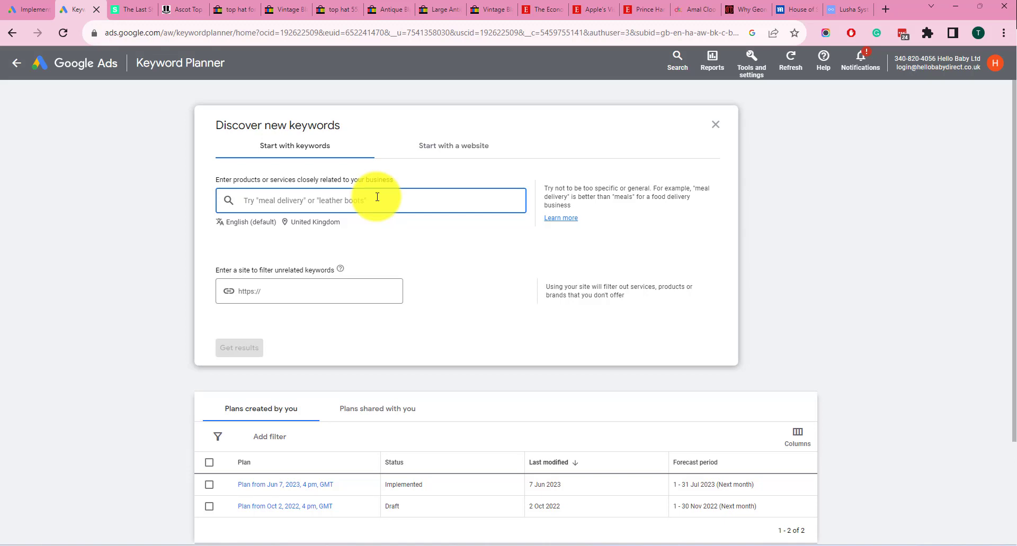
type("pl")
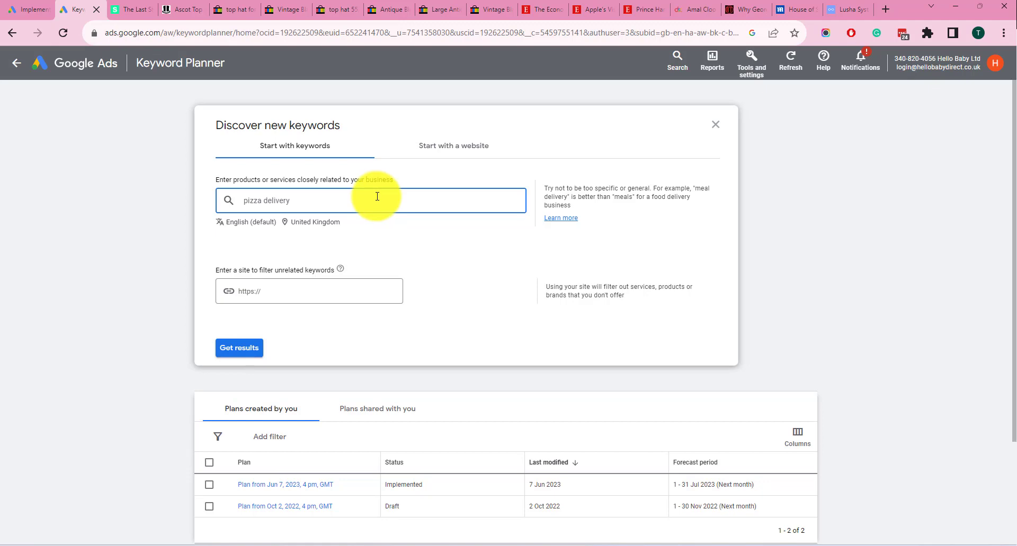
left_click(241, 350)
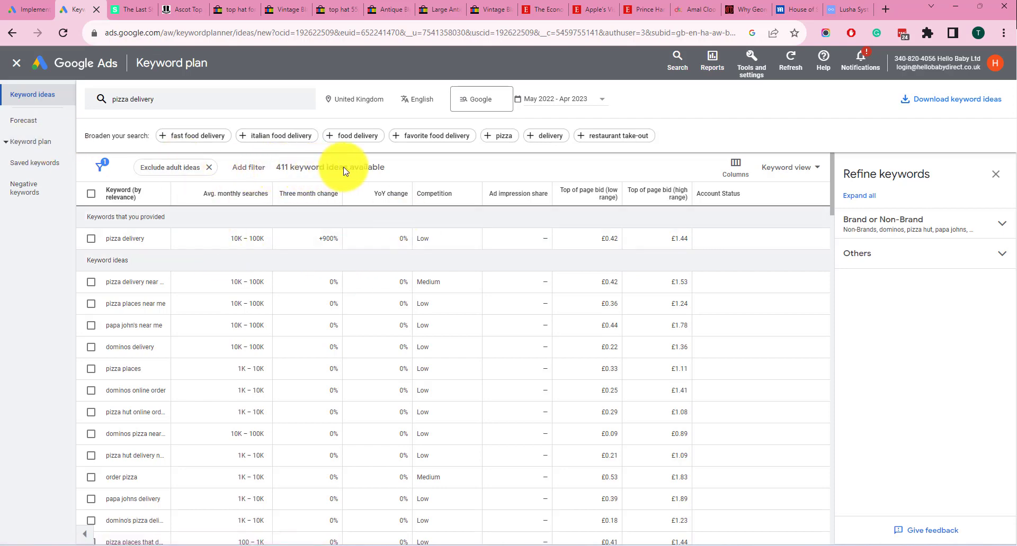
left_click(180, 136)
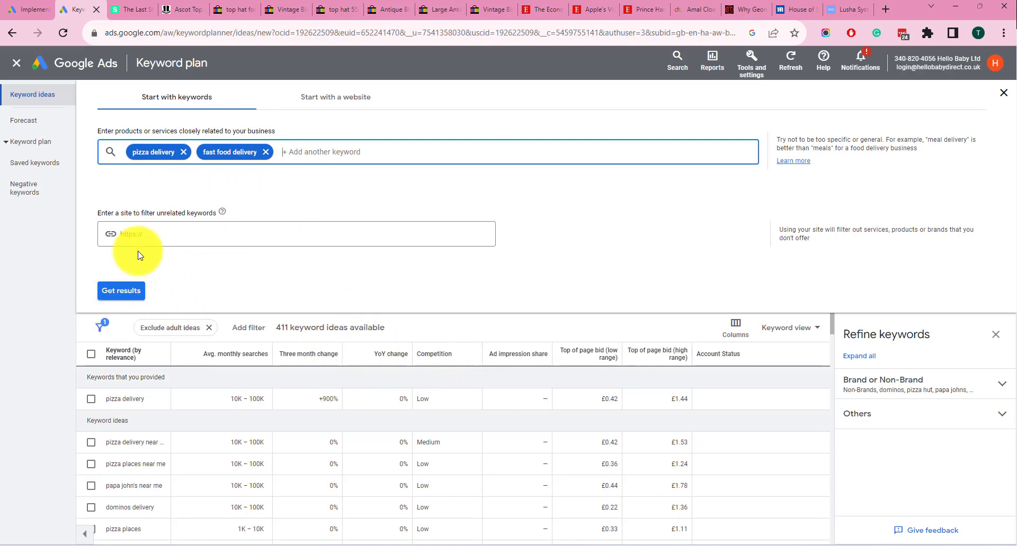
left_click(109, 236)
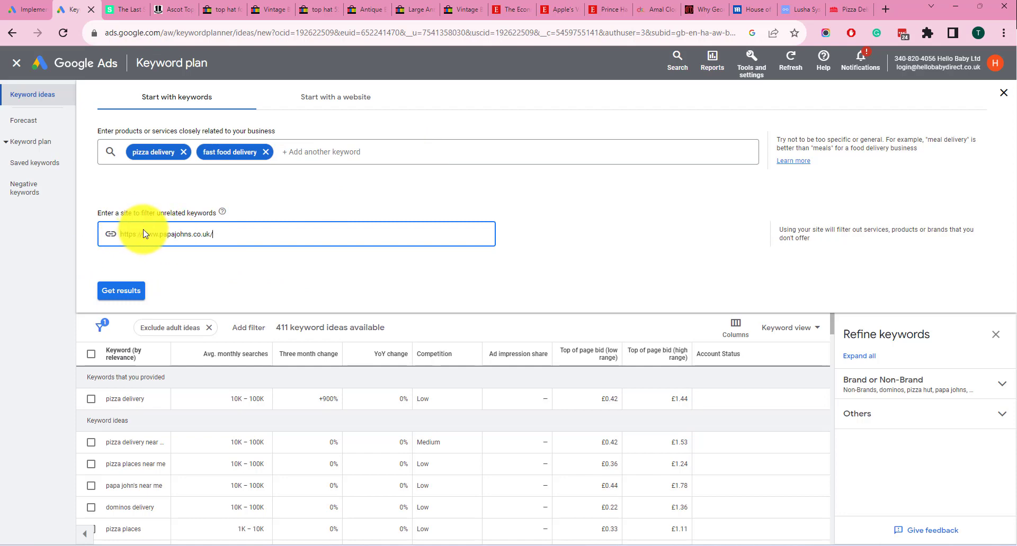
left_click(122, 290)
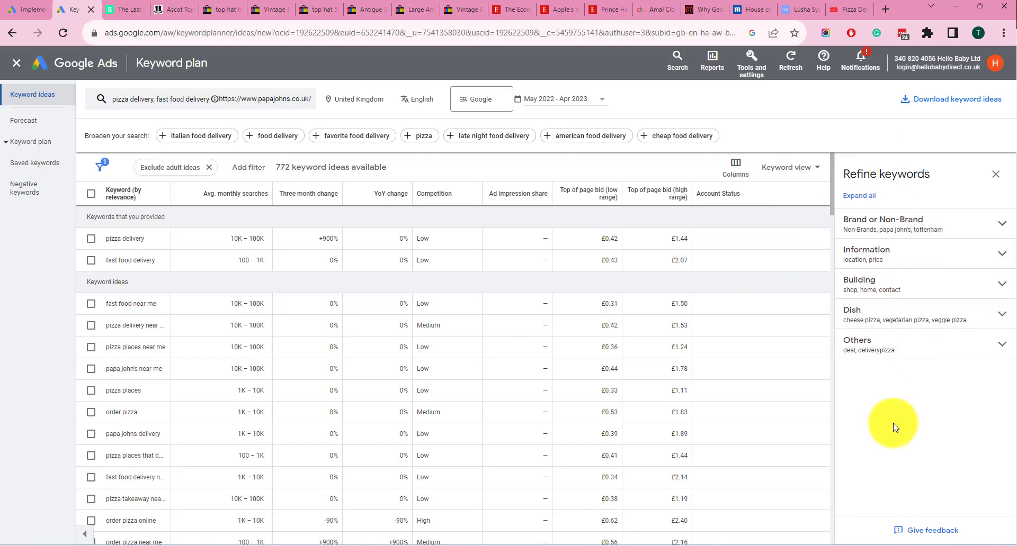
Refine the keyword ideas by excluding all Other Brands keywords, and expand the Information refinement group
left_click(869, 226)
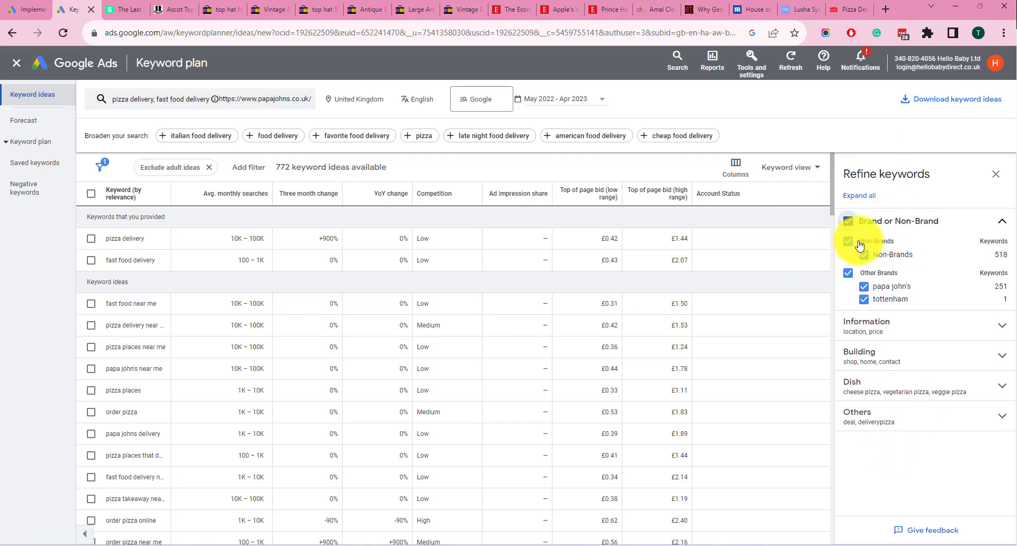
left_click(848, 274)
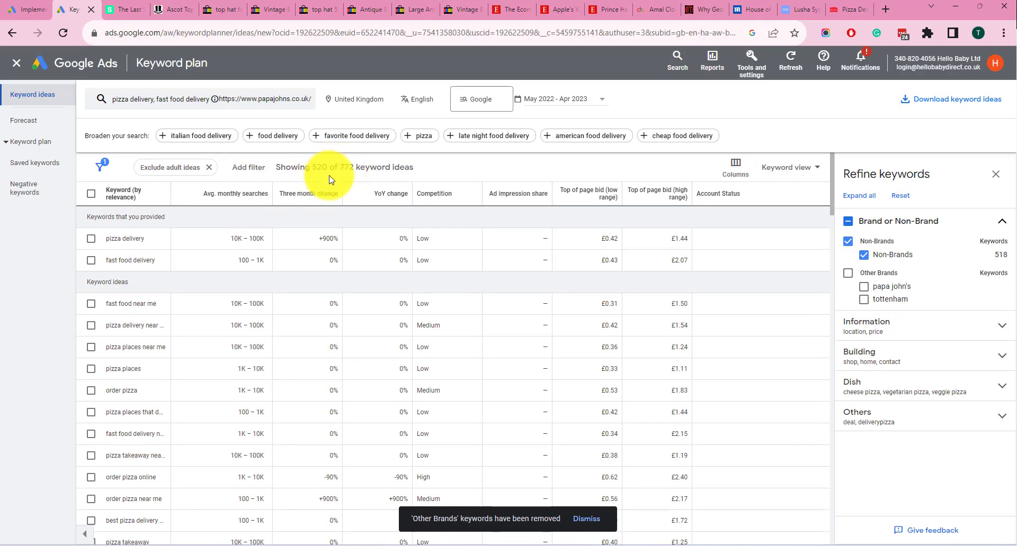
left_click(869, 323)
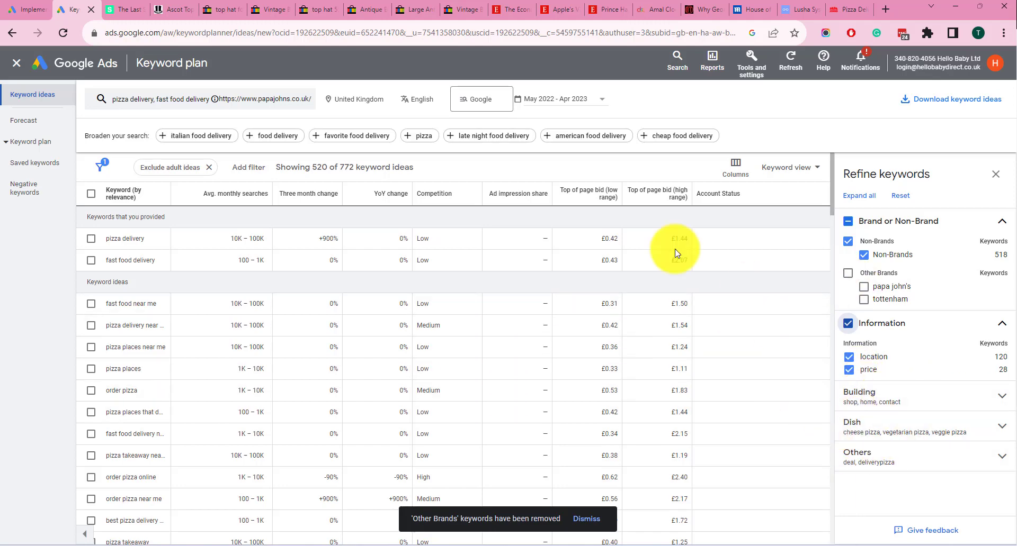
Select the provided keywords "pizza delivery" and "fast food delivery" and choose Plan as their destination
left_click(92, 239)
left_click(91, 260)
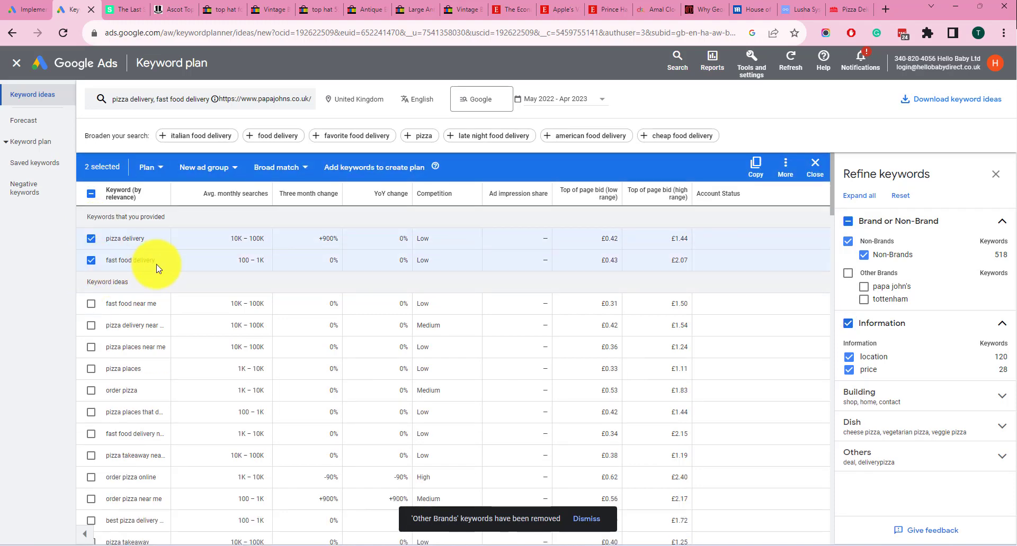
left_click(146, 167)
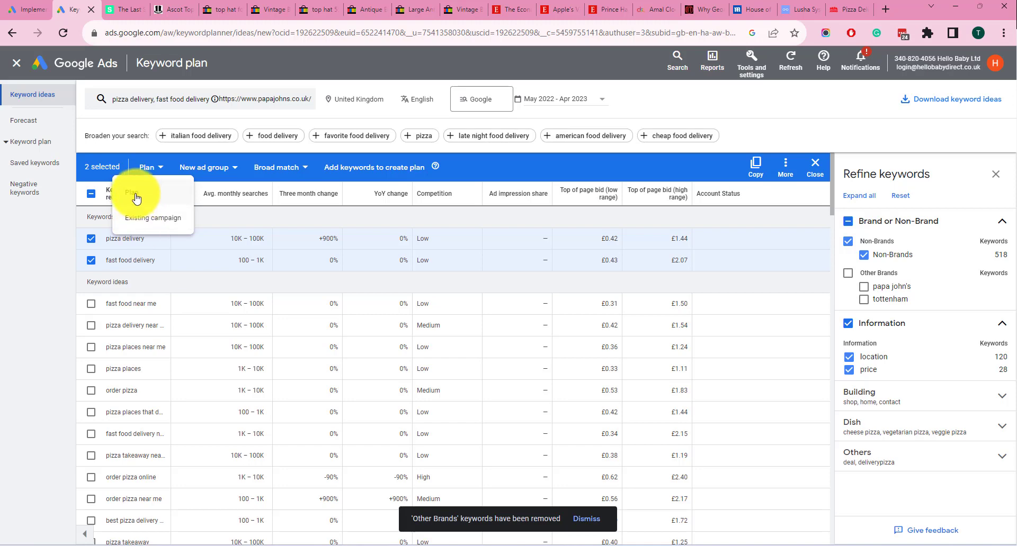
left_click(136, 198)
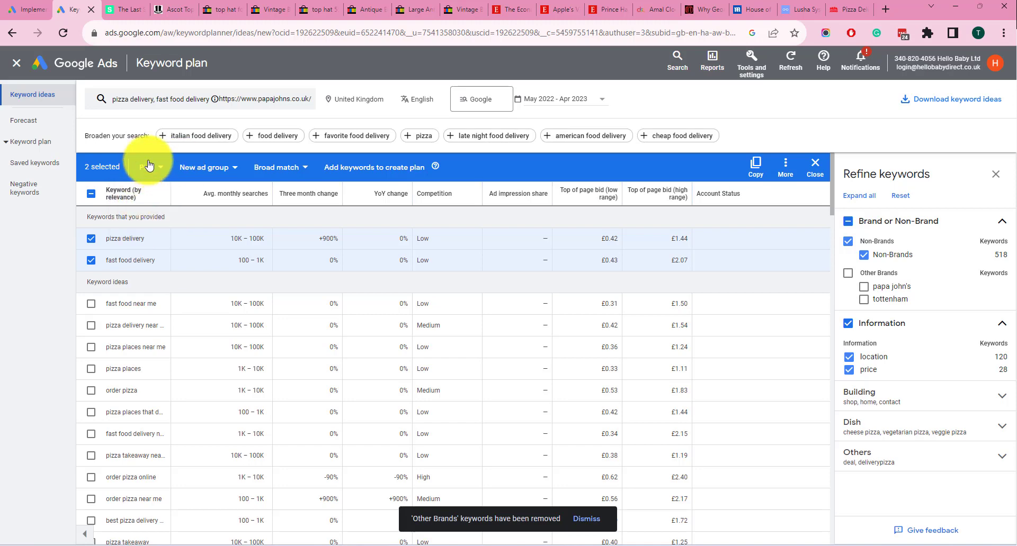
Create a new ad group named "group 1" for the two selected keywords
left_click(216, 168)
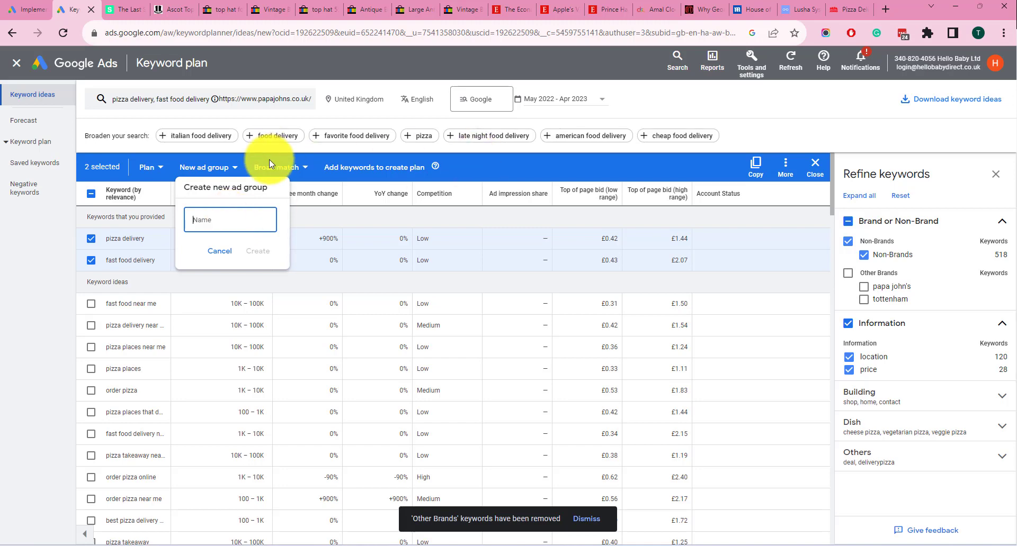
left_click(287, 170)
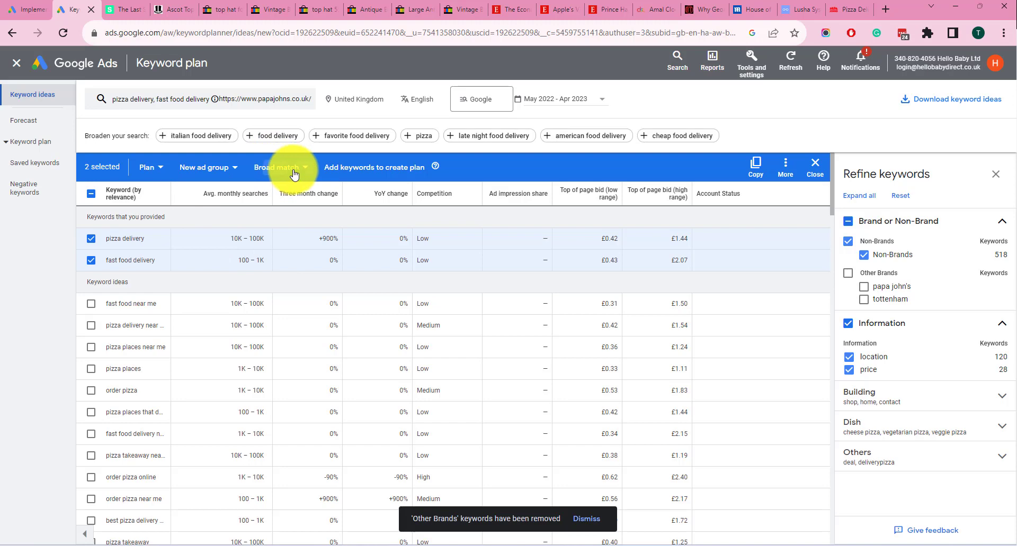
left_click(280, 168)
left_click(478, 160)
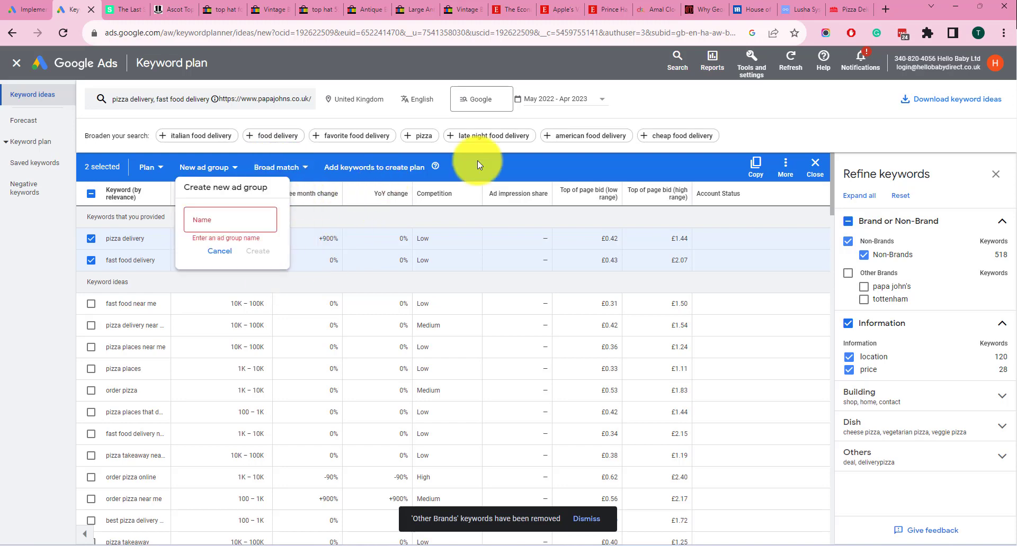
left_click(220, 167)
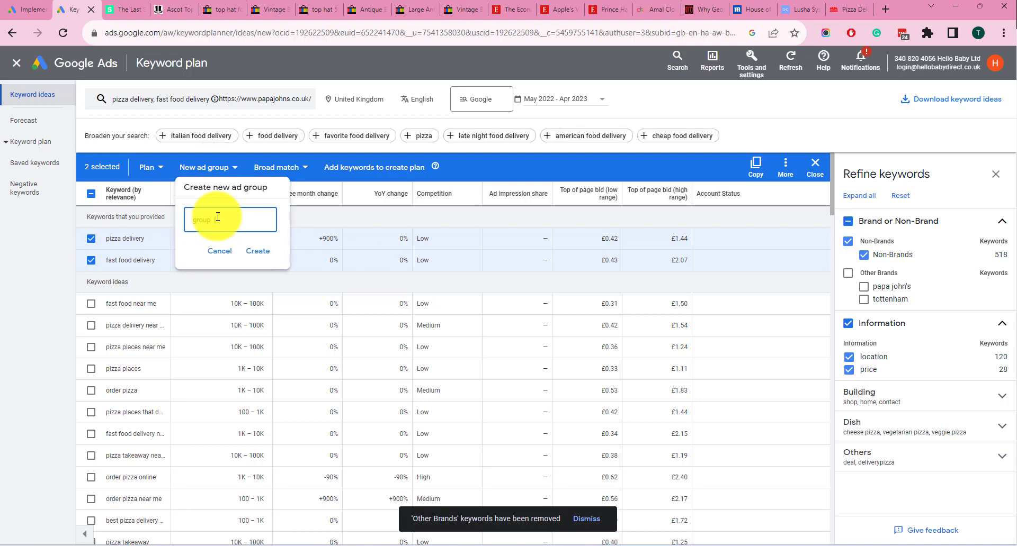
left_click(258, 250)
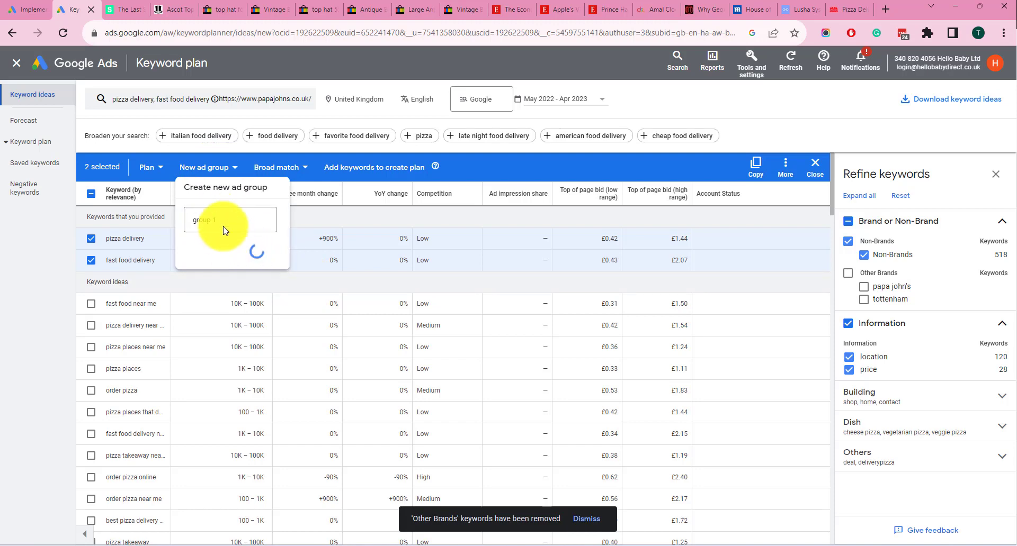
Set the match type of the selected keywords to Exact match and add them to group 1 of the plan
left_click(159, 169)
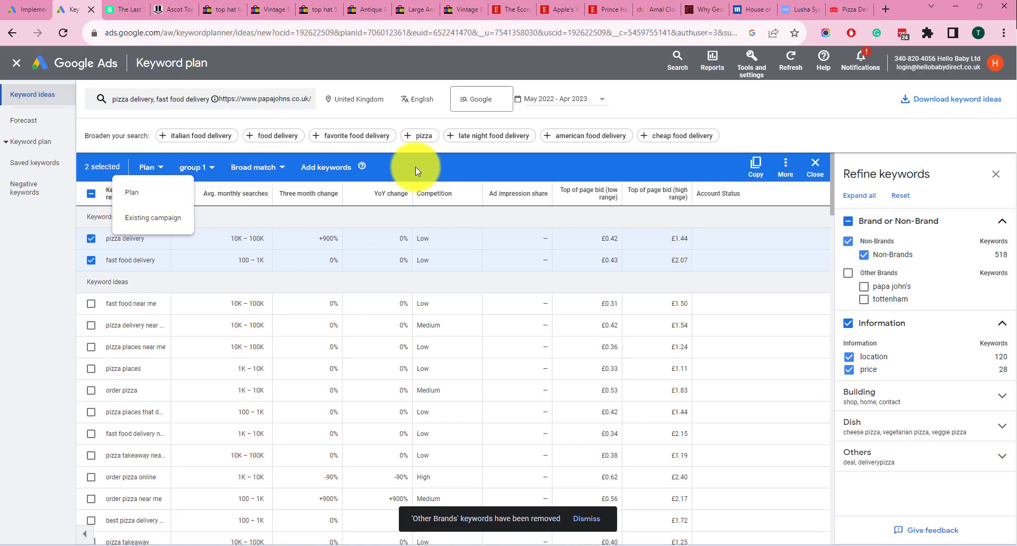
left_click(260, 168)
left_click(260, 169)
left_click(263, 242)
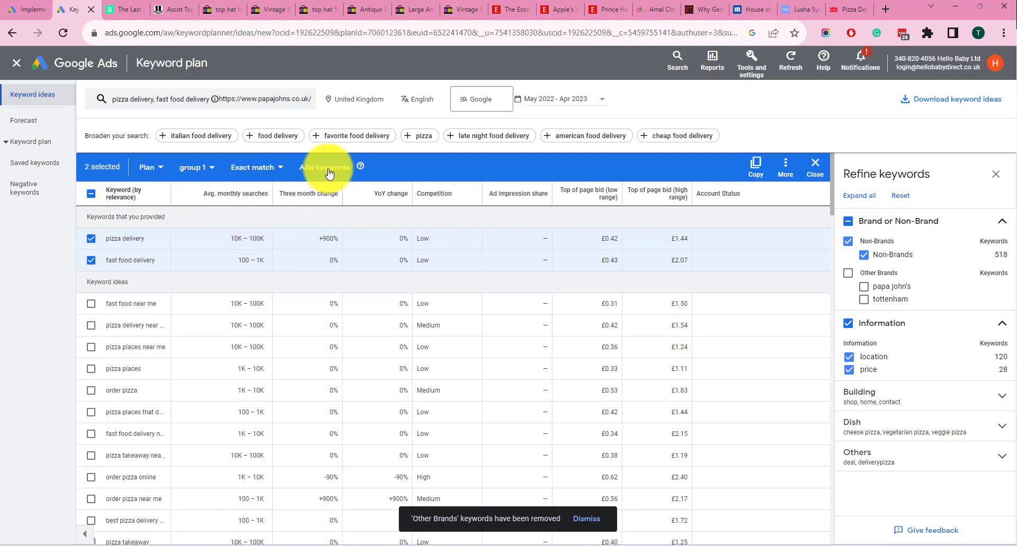
left_click(328, 170)
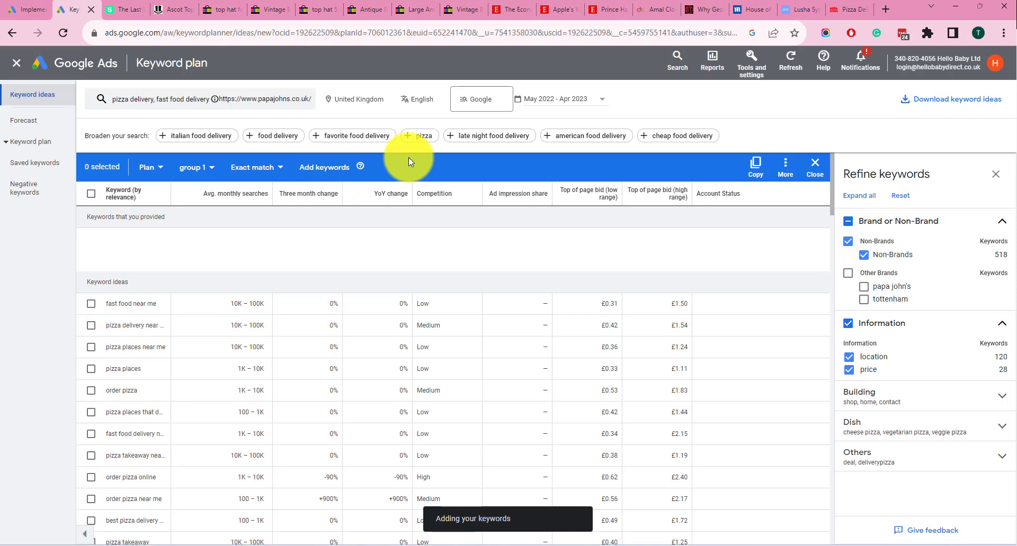
View the plan's saved keywords, and open its forecast to examine the predicted metrics and keyword table
left_click(32, 163)
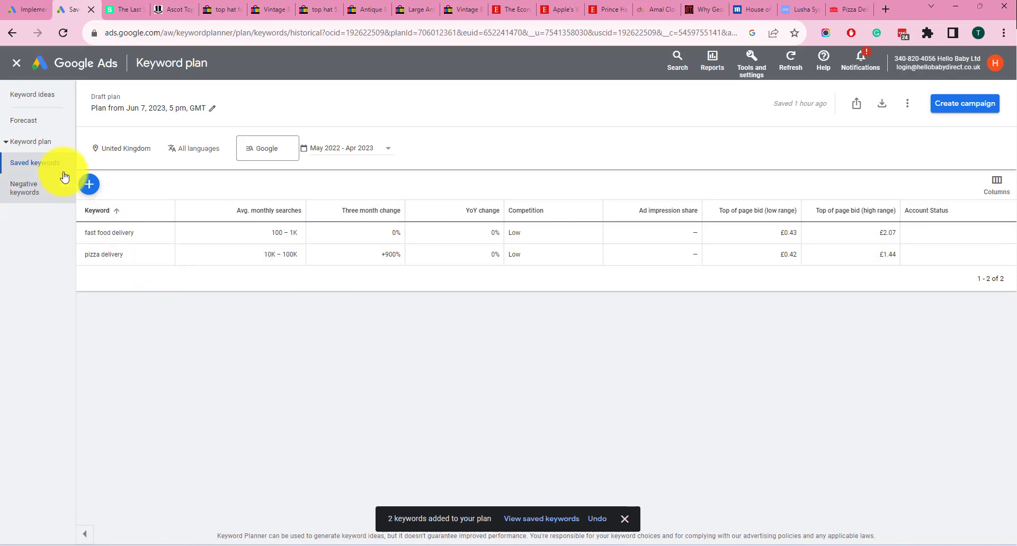
left_click(28, 126)
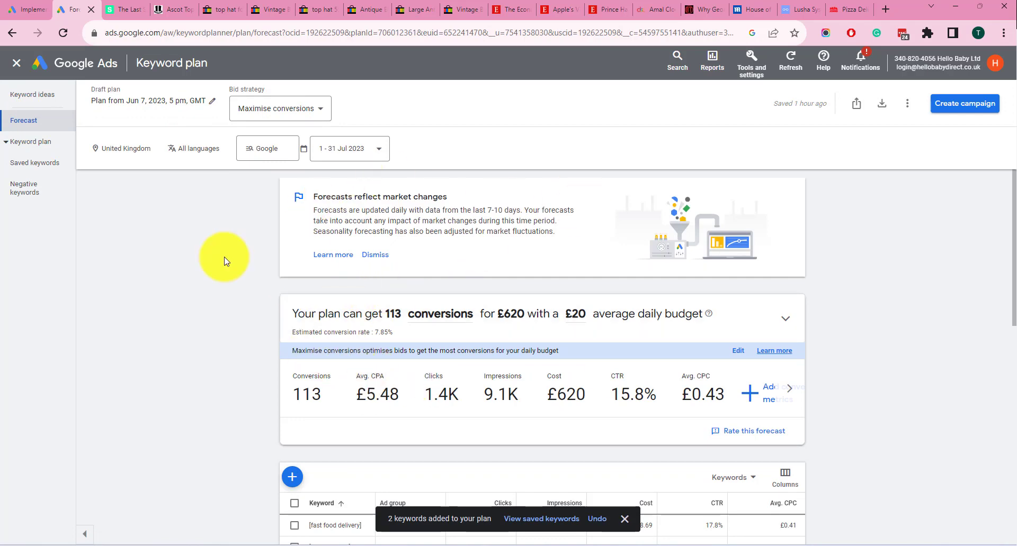
scroll(201, 301, "down", 1)
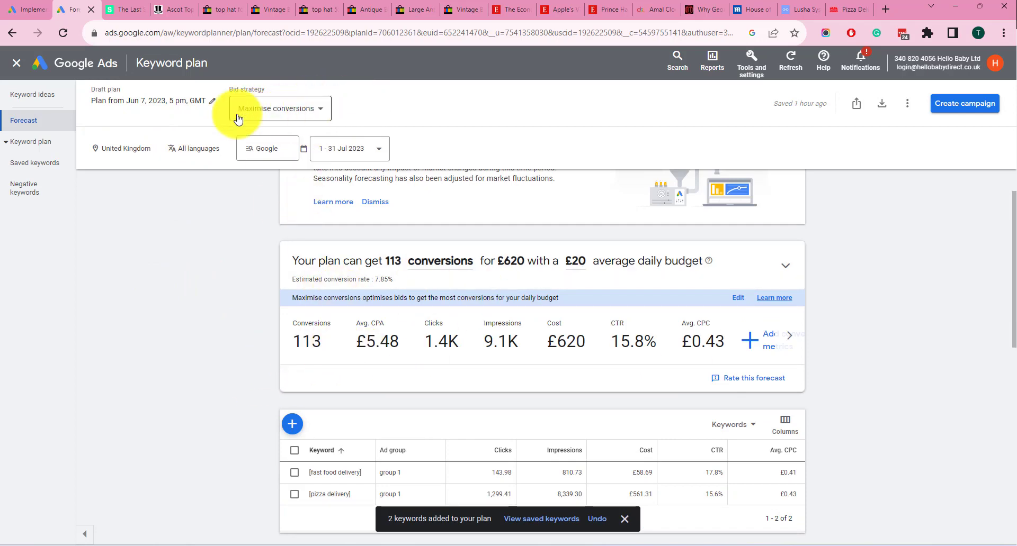
Change the forecast's bid strategy to Maximise clicks and apply it
left_click(272, 115)
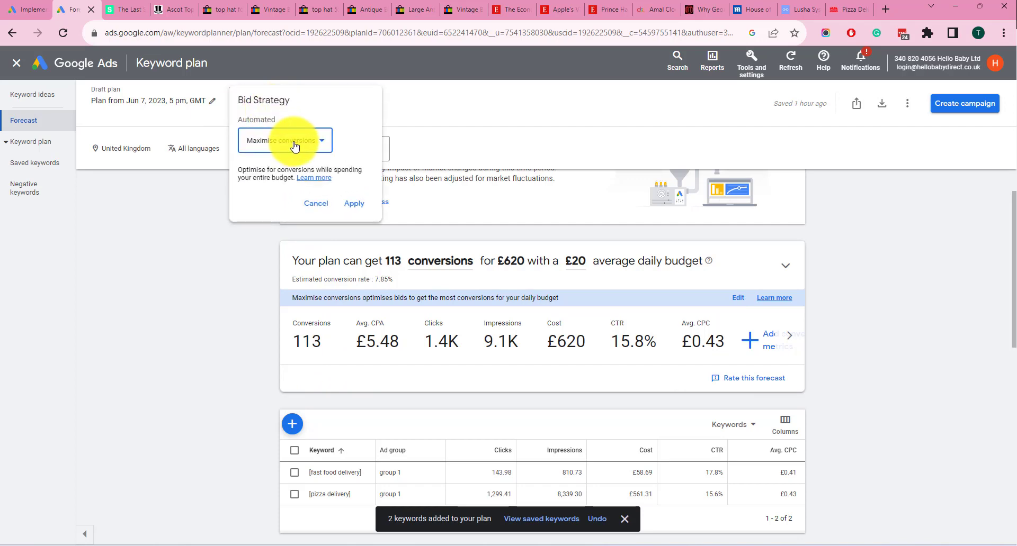
left_click(295, 147)
left_click(280, 164)
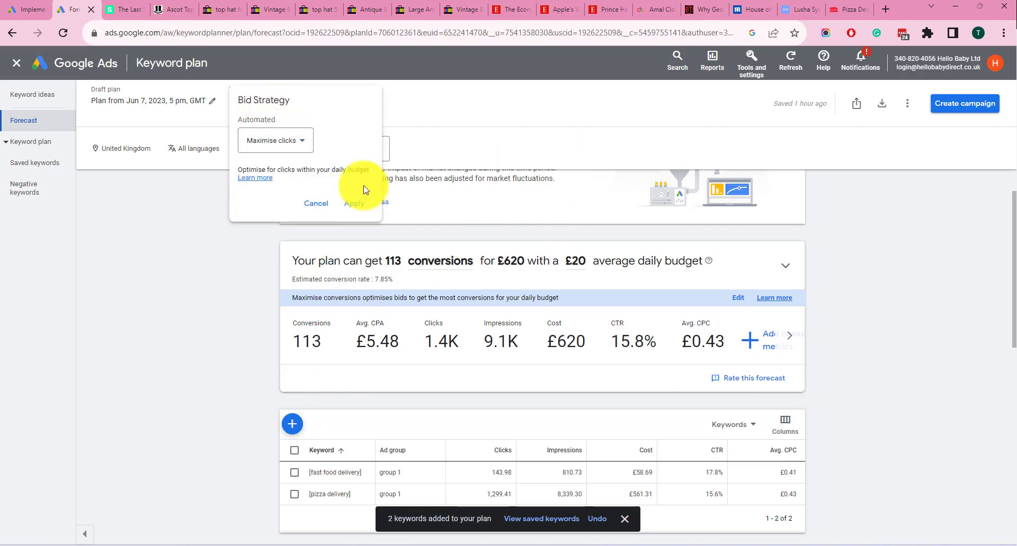
left_click(355, 204)
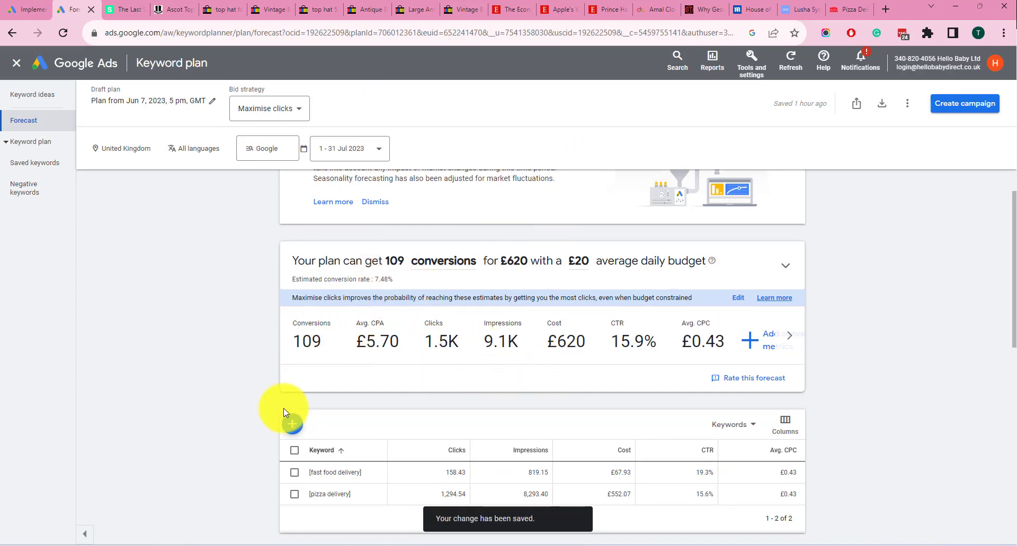
Set the forecast's average daily budget to £140 and update the estimates
scroll(544, 464, "down", 2)
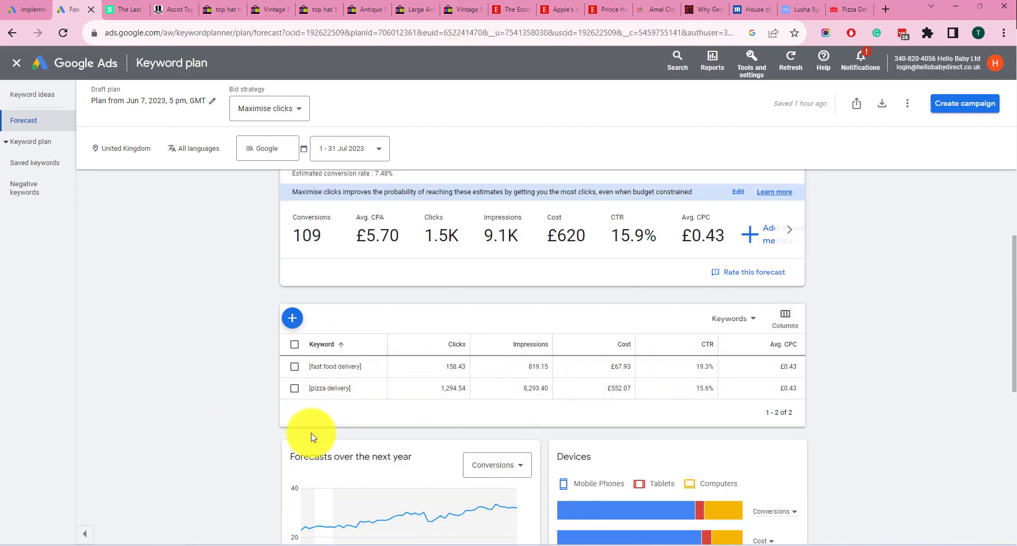
scroll(307, 431, "up", 3)
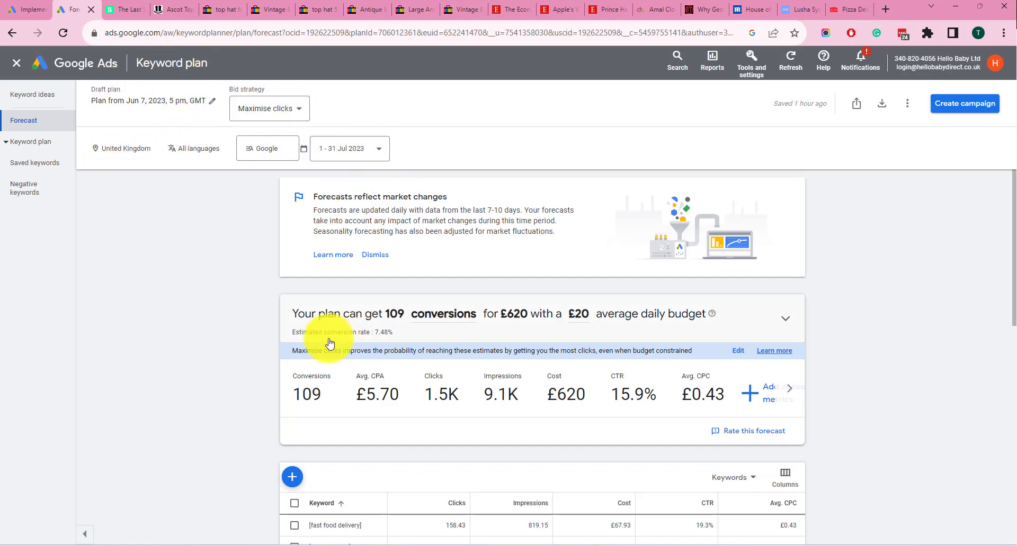
scroll(329, 344, "down", 2)
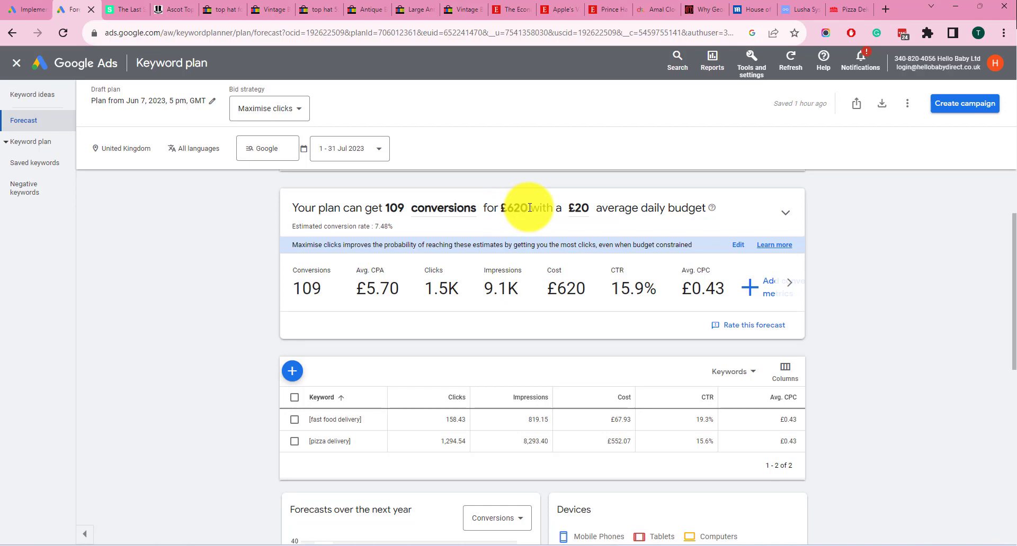
left_click(579, 212)
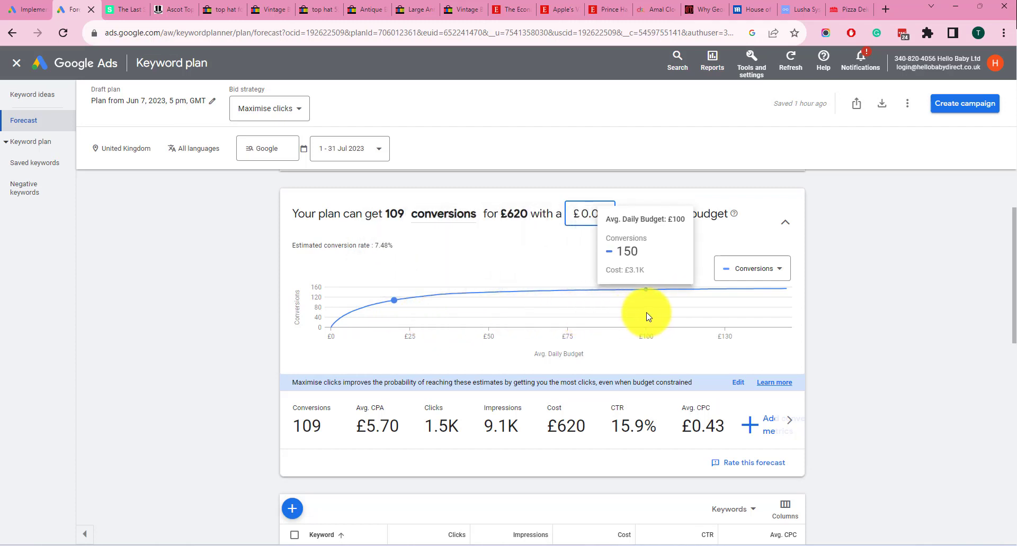
left_click(591, 216)
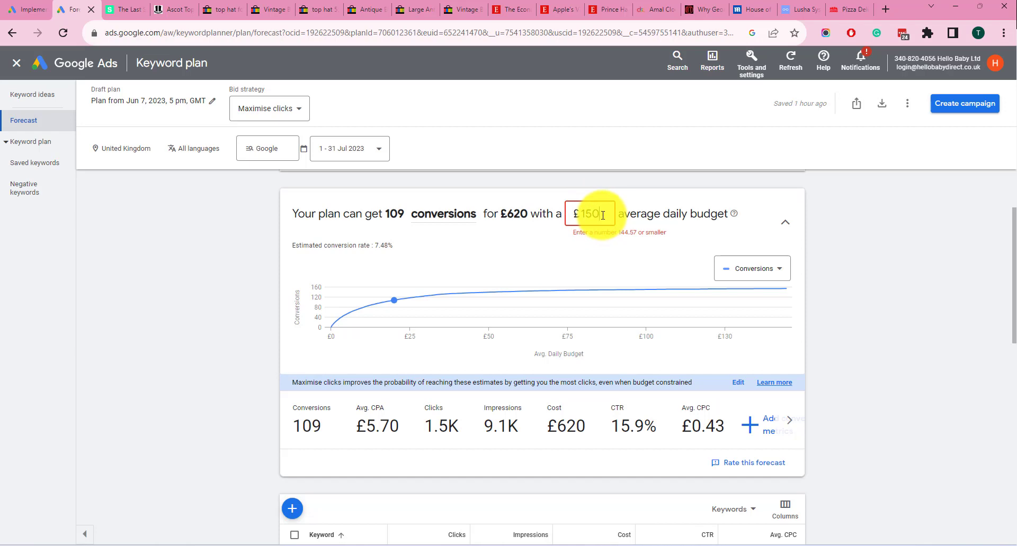
left_click_drag(603, 215, 547, 213)
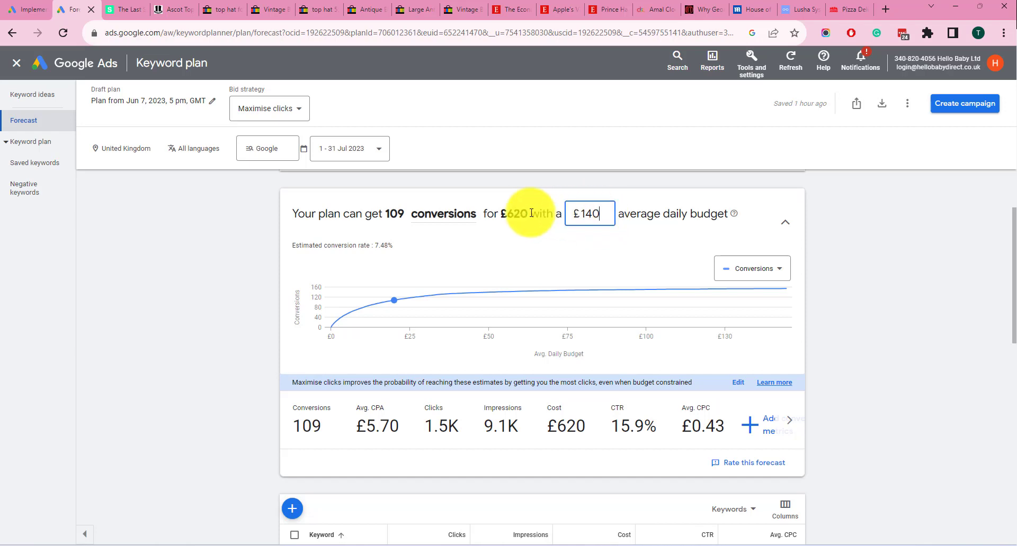
left_click(626, 242)
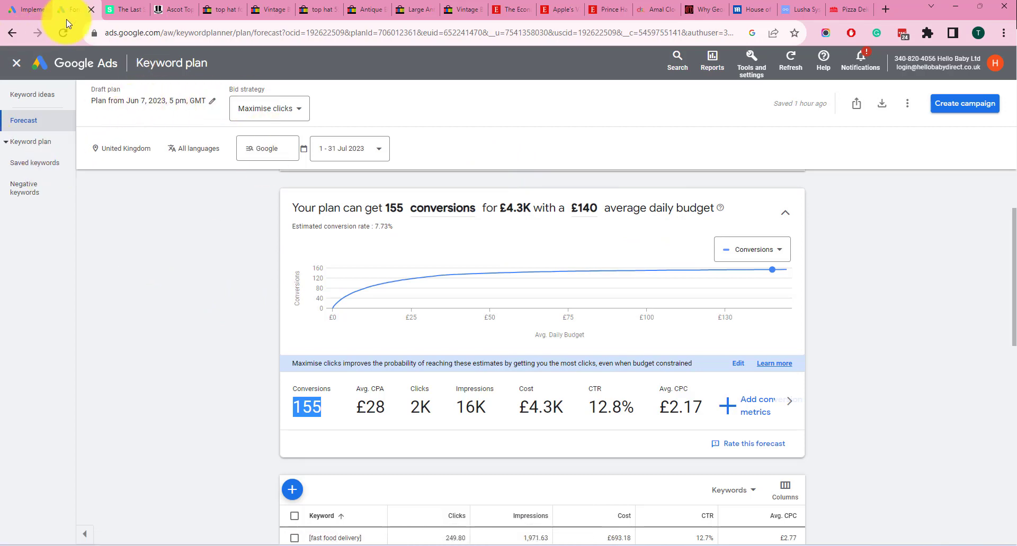
Return to the plan's saved keywords and create a campaign from the plan named "Pizza test" with a £140.00 average daily budget
left_click(29, 96)
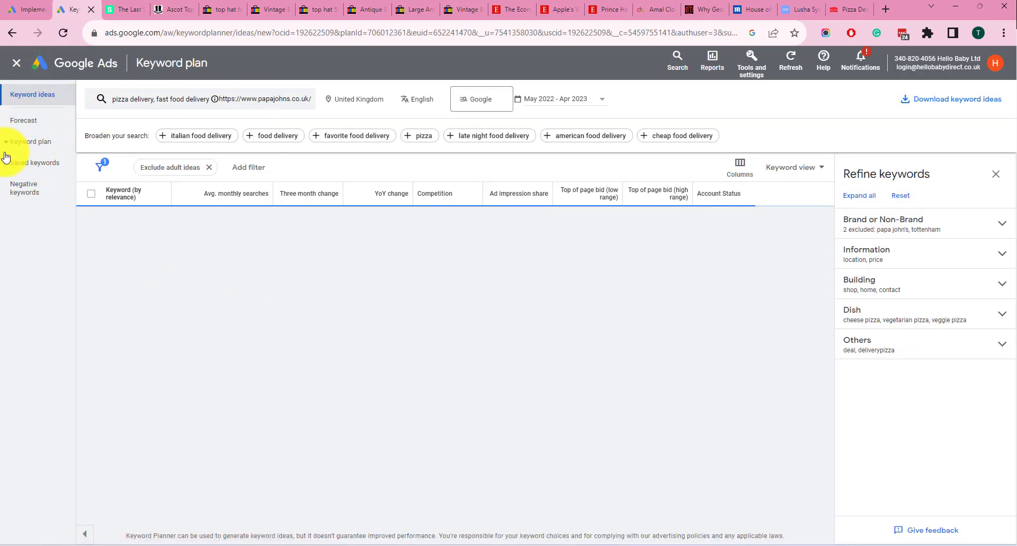
left_click(24, 163)
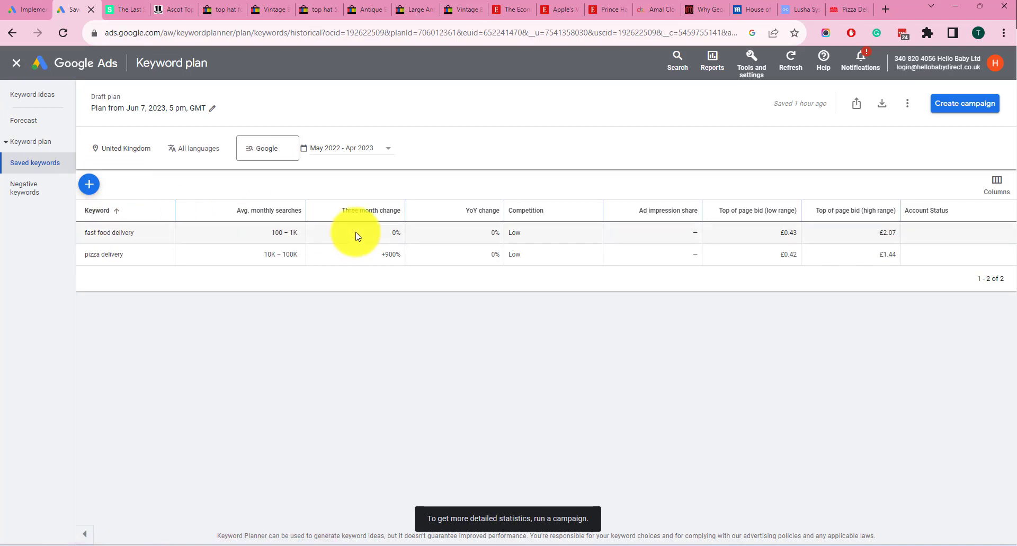
left_click(962, 107)
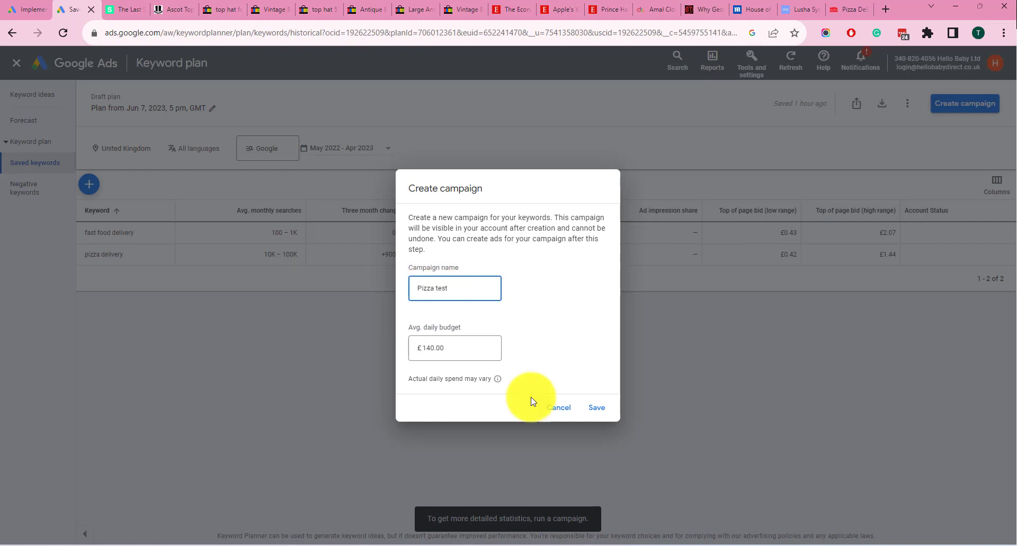
left_click(597, 409)
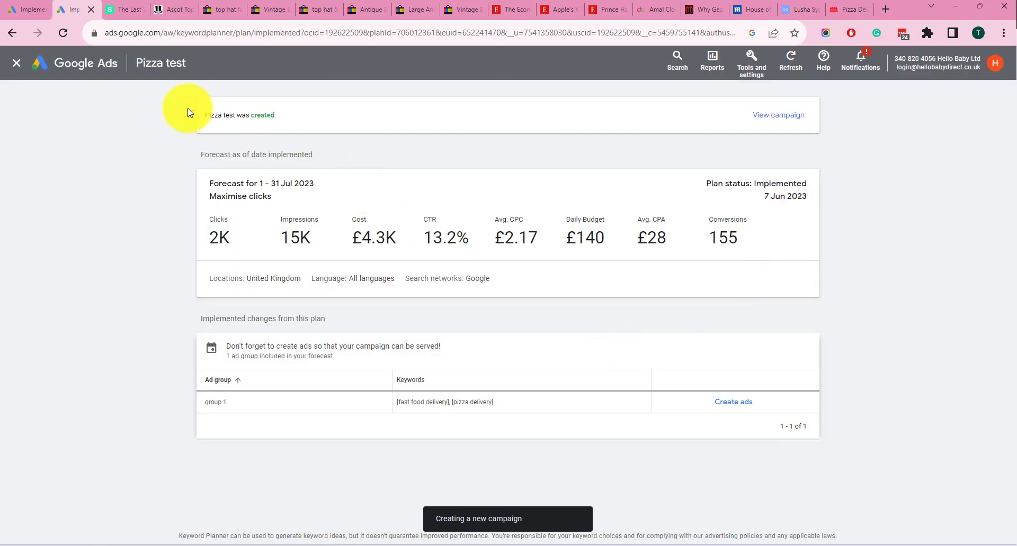
View the Pizza test campaign and open its ad group "group 1" to examine the search keywords and the ads list
left_click(778, 115)
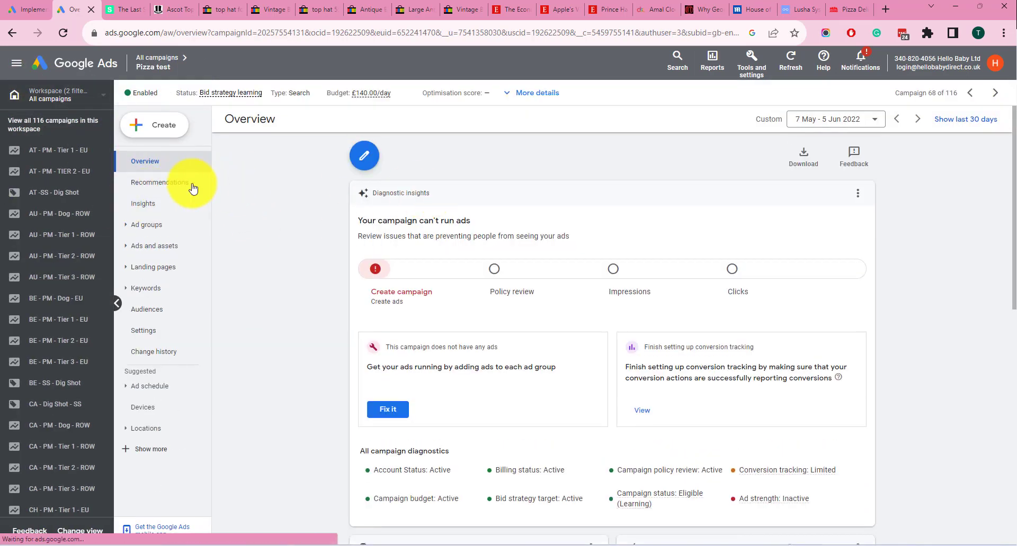
left_click(149, 225)
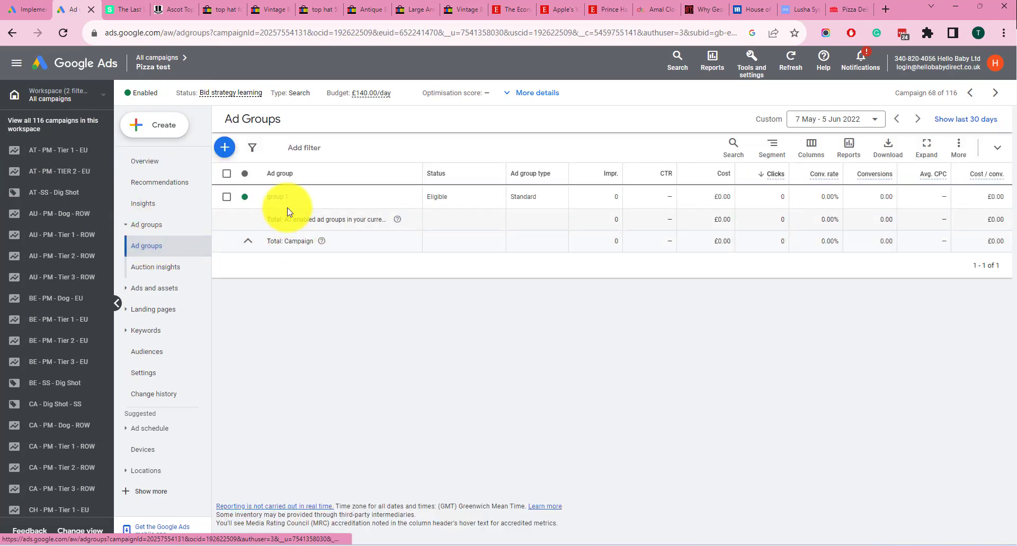
left_click(280, 198)
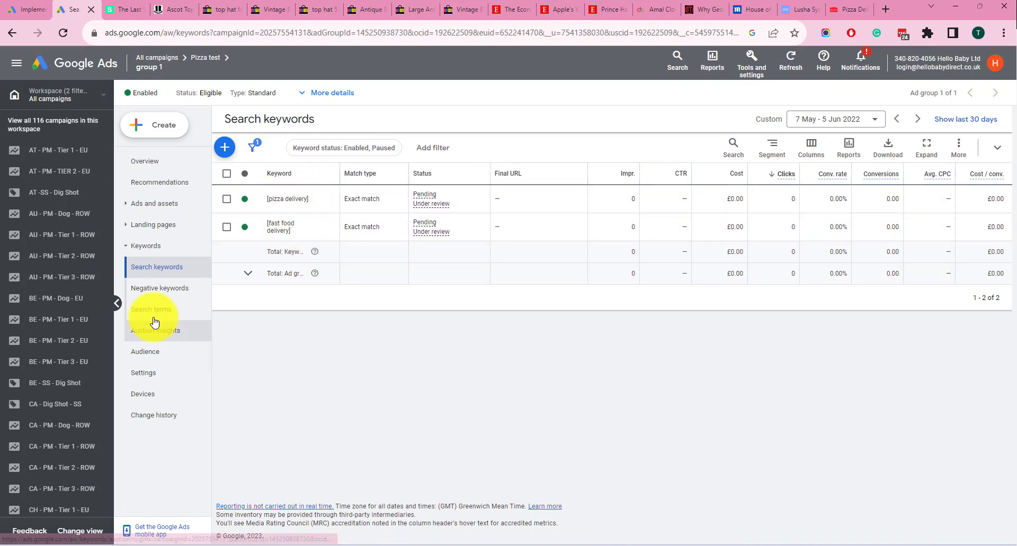
left_click(150, 206)
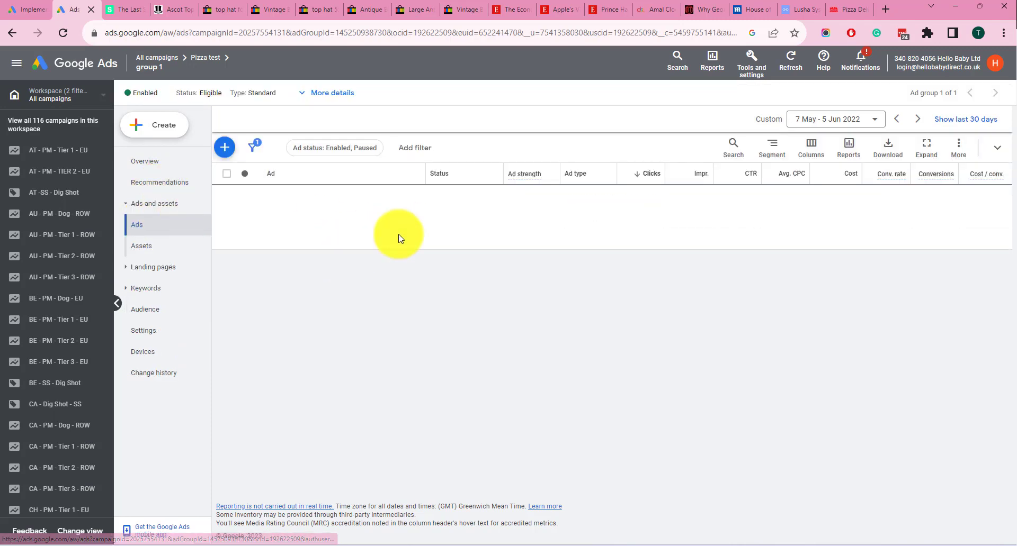